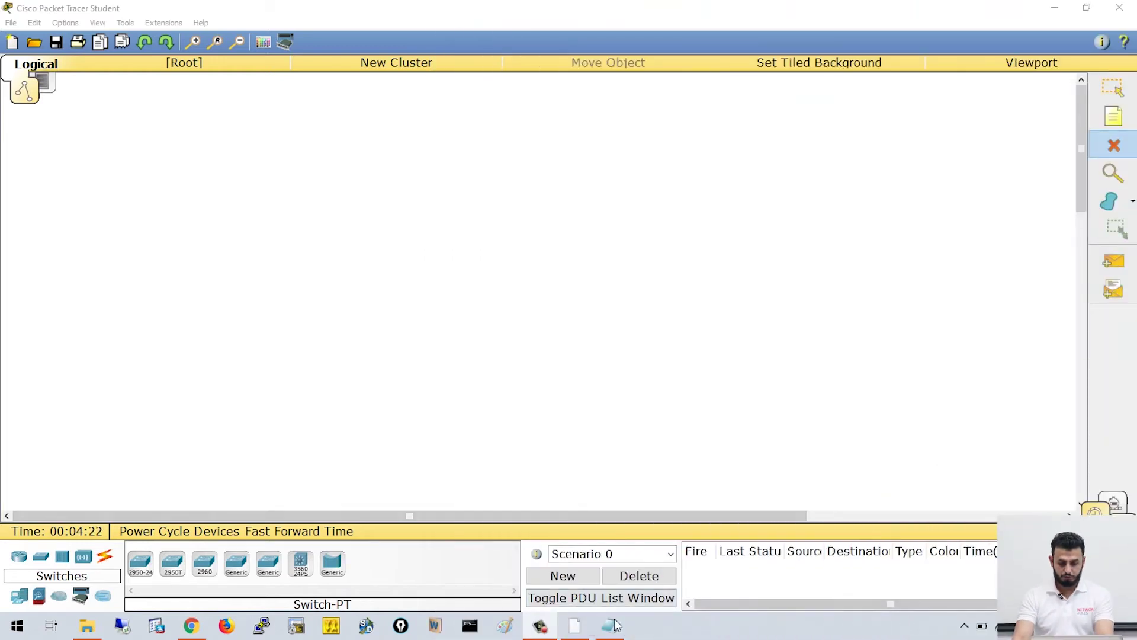
# - In Notepad, list '1)Computers or Server', '2)Switches', '3)Routers', '4)Cables' on separate lines
pyautogui.click(611, 625)
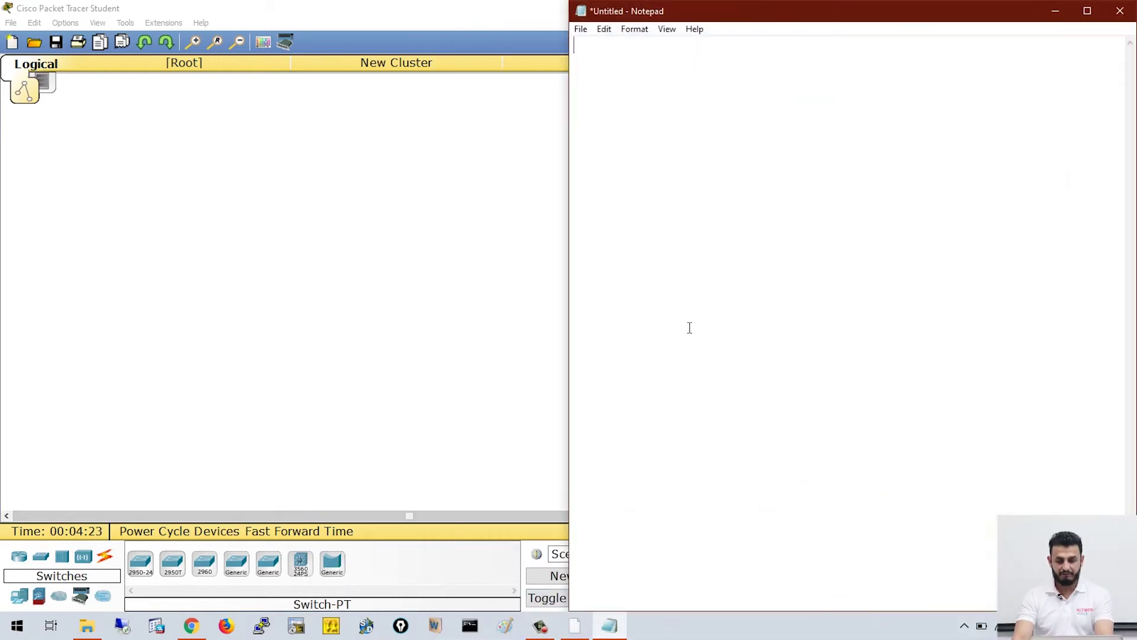
pyautogui.write('1)C')
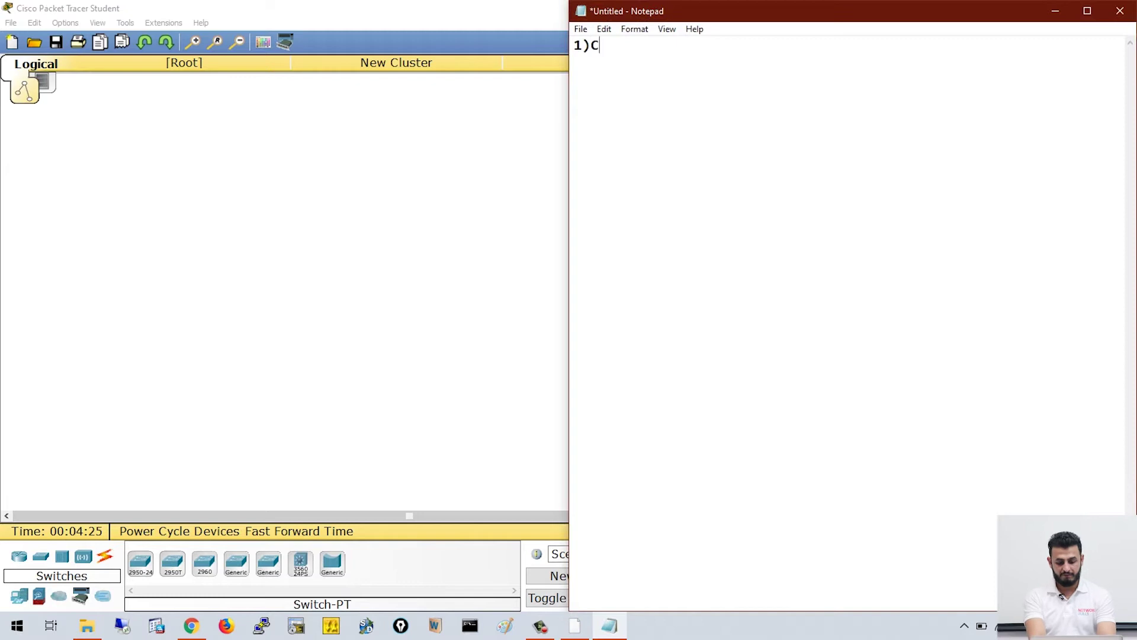
pyautogui.write('omputers or Server')
pyautogui.press('Return')
pyautogui.write('2)')
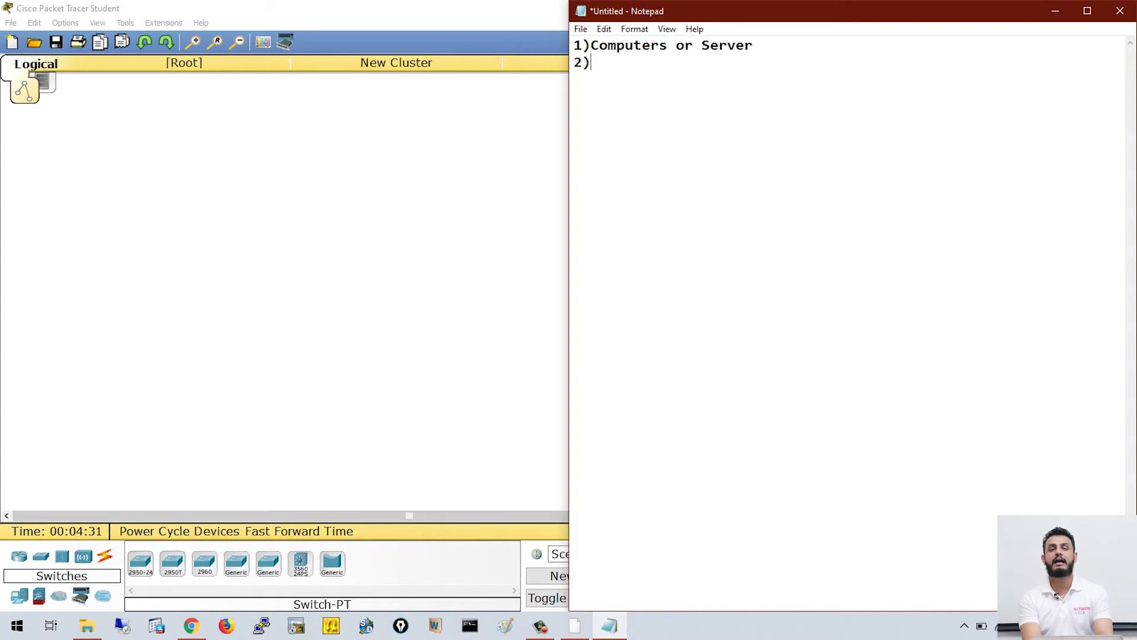
pyautogui.write('Switches')
pyautogui.press('Return')
pyautogui.write('3)Ro')
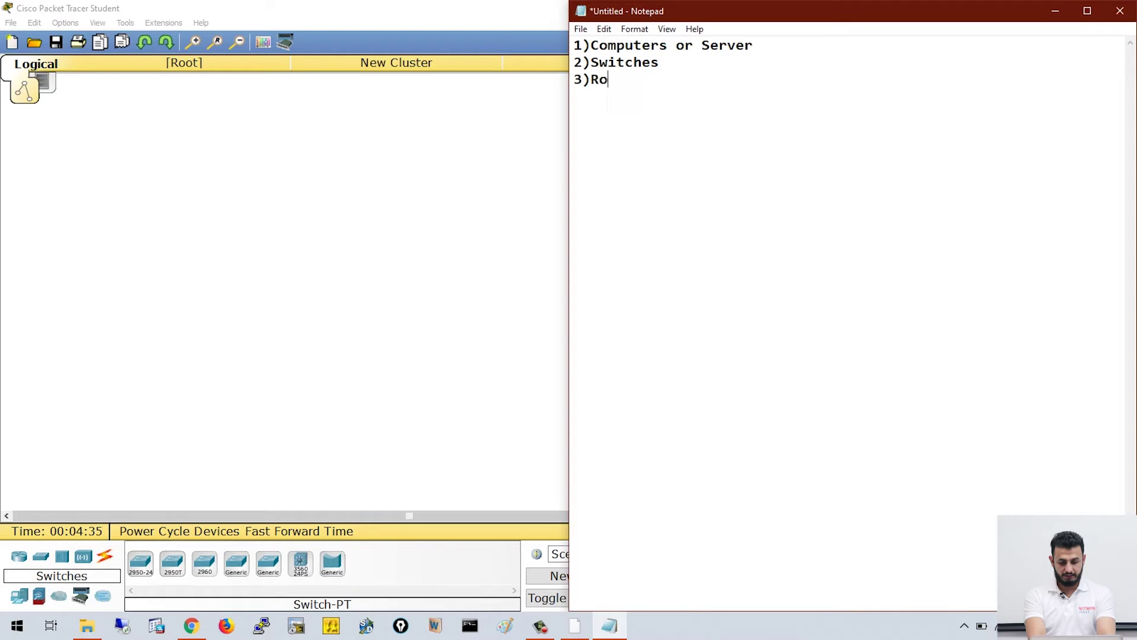
pyautogui.write('uters')
pyautogui.press('Return')
pyautogui.write('4)Cables')
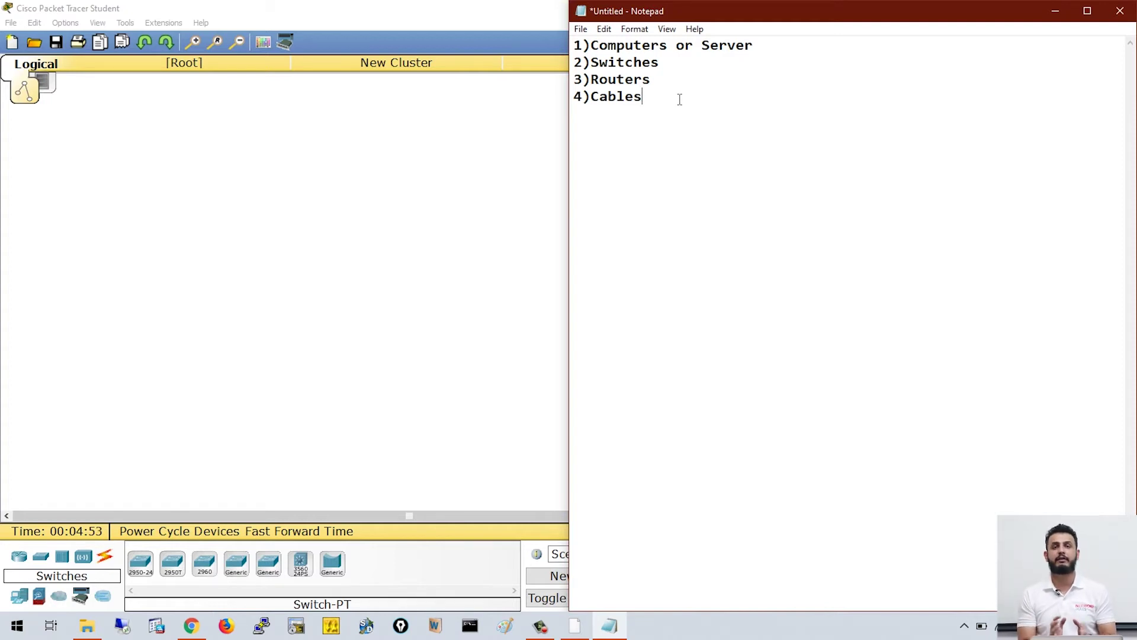
# - Place a Generic PC, PC3, near the top-left of the Packet Tracer workspace
pyautogui.click(1054, 11)
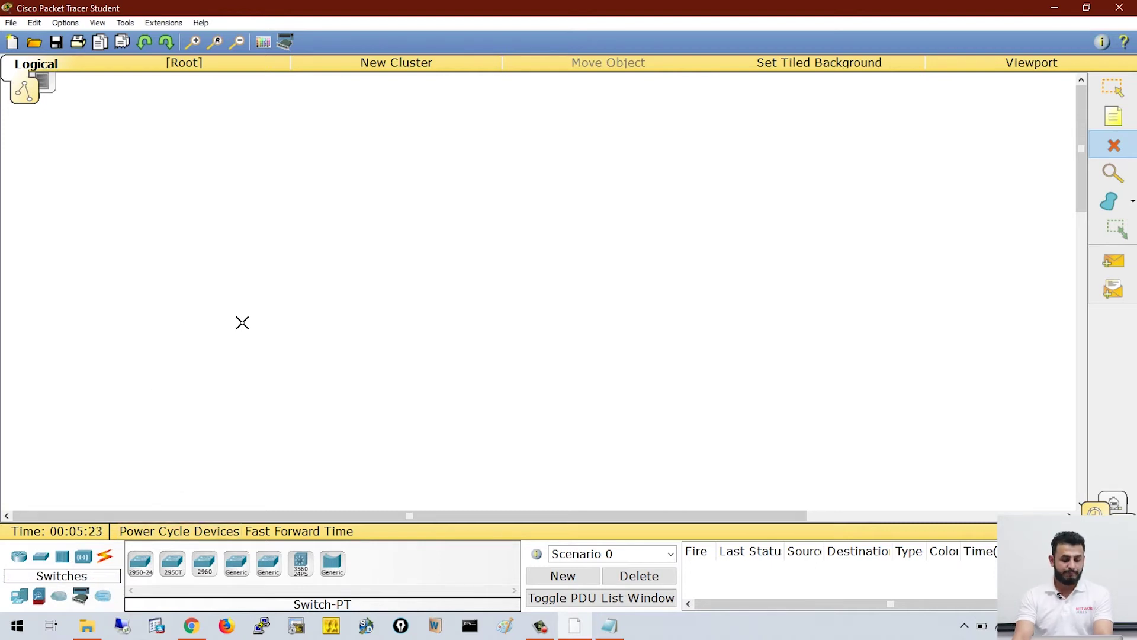
pyautogui.click(19, 600)
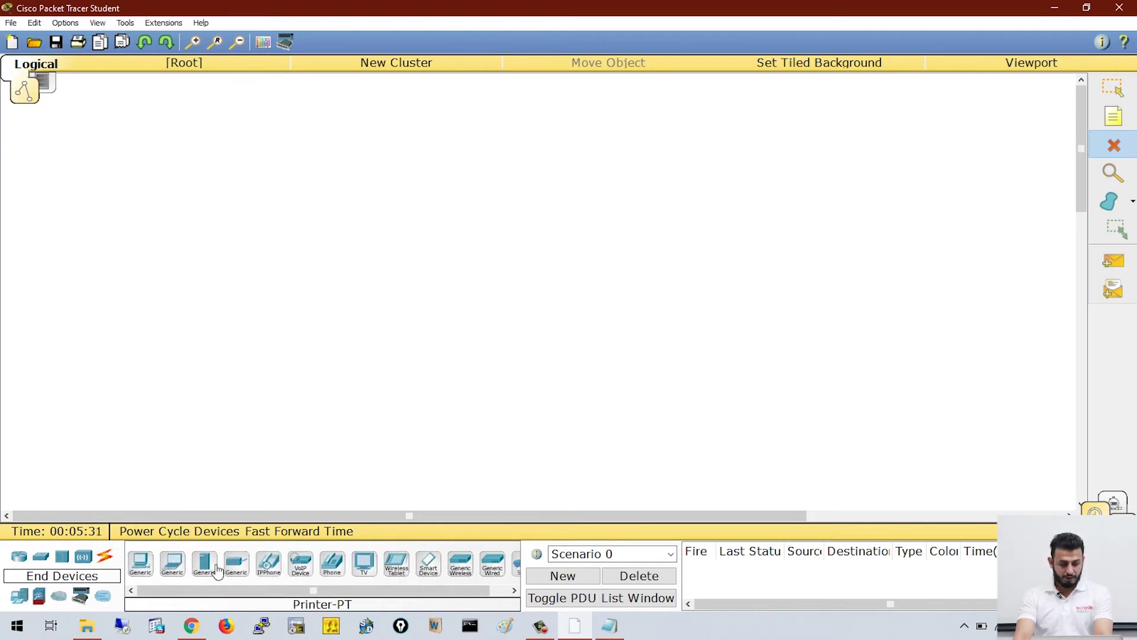
pyautogui.click(145, 567)
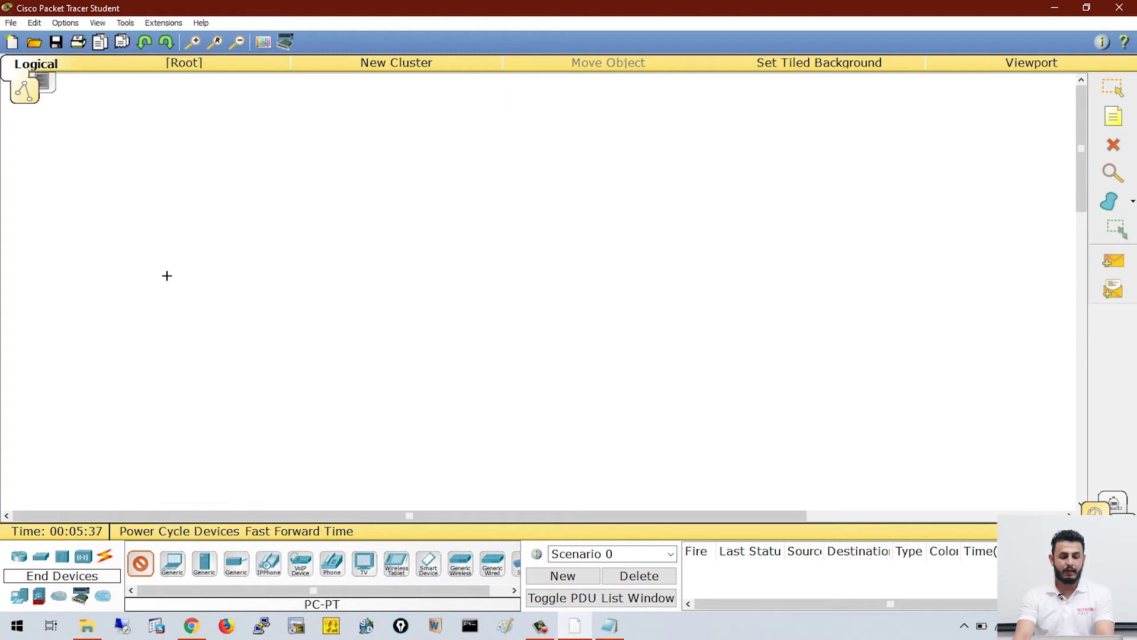
pyautogui.click(183, 137)
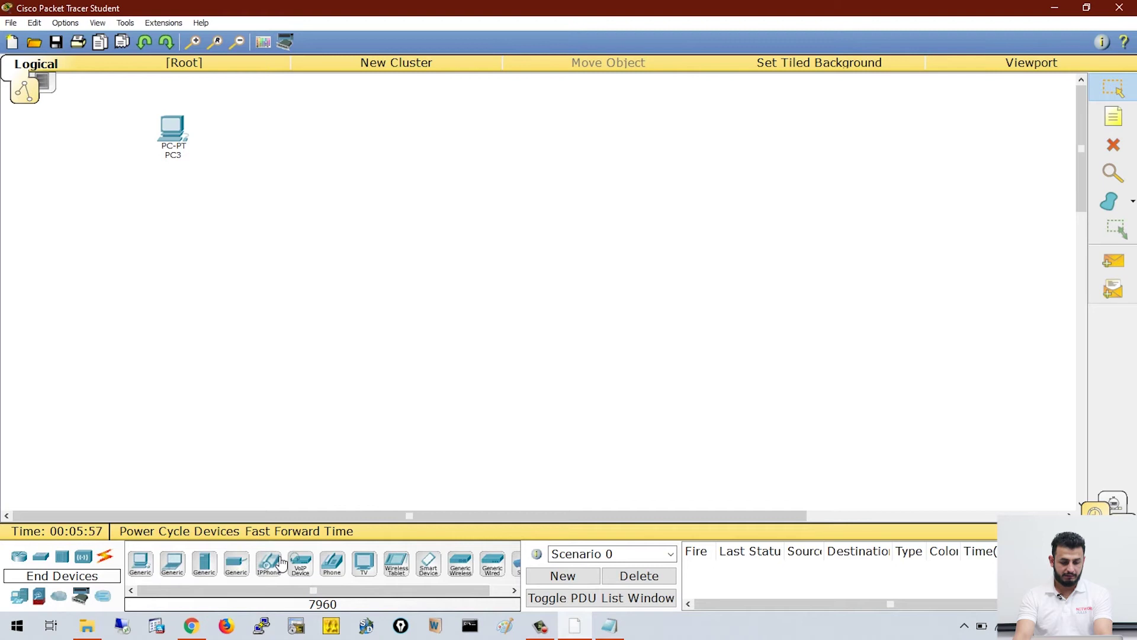
# - Add a Server-PT, Server0, and drag it up beside PC3 on the right
pyautogui.click(205, 564)
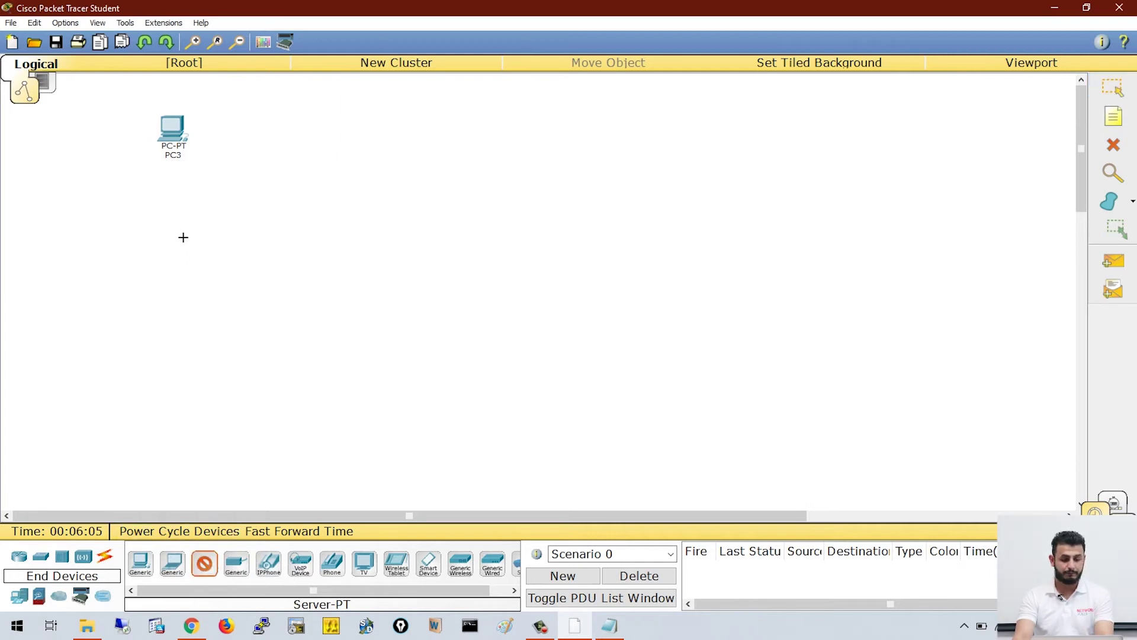
pyautogui.click(174, 228)
pyautogui.moveTo(174, 228)
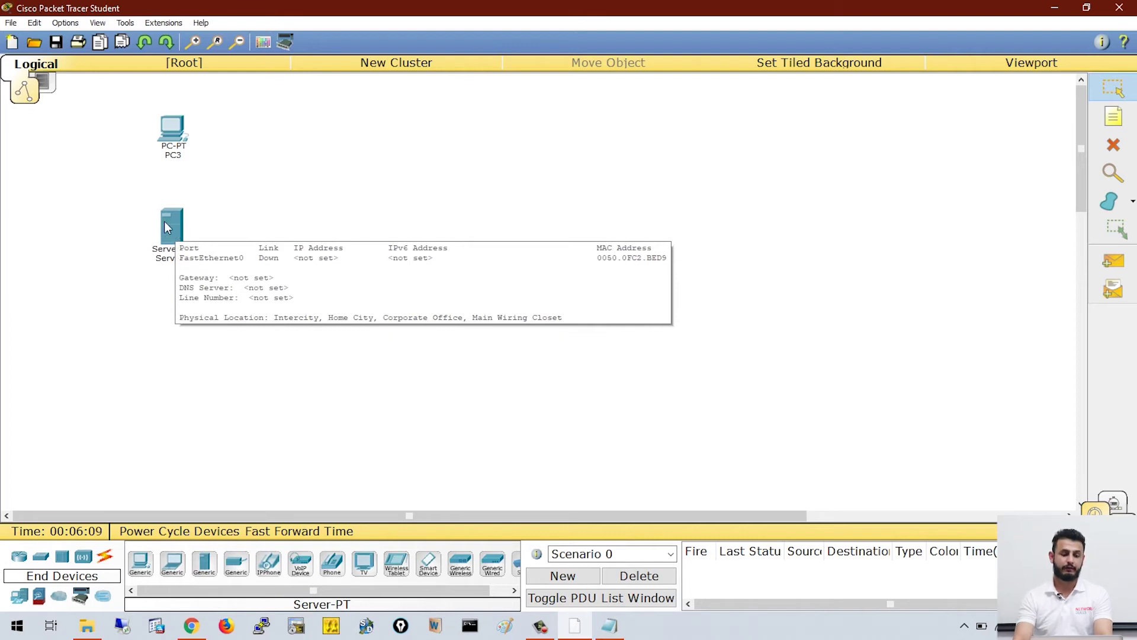
pyautogui.moveTo(180, 227); pyautogui.dragTo(379, 127)
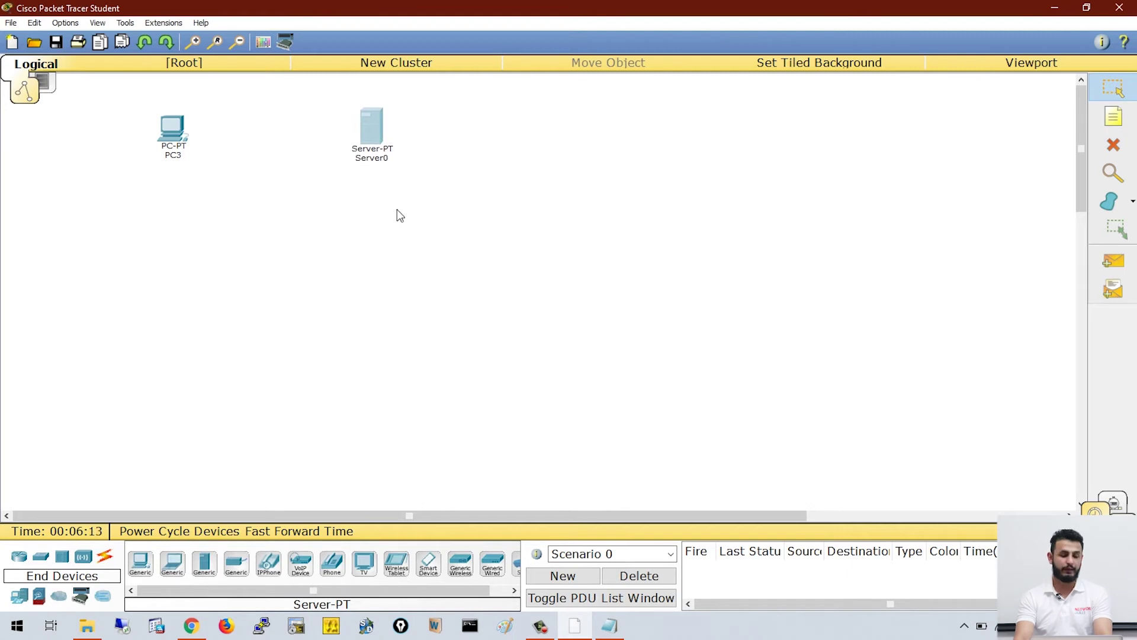
# - Cable PC3's Fa0 to Server0's Fa0 using the automatic connection type
pyautogui.click(107, 557)
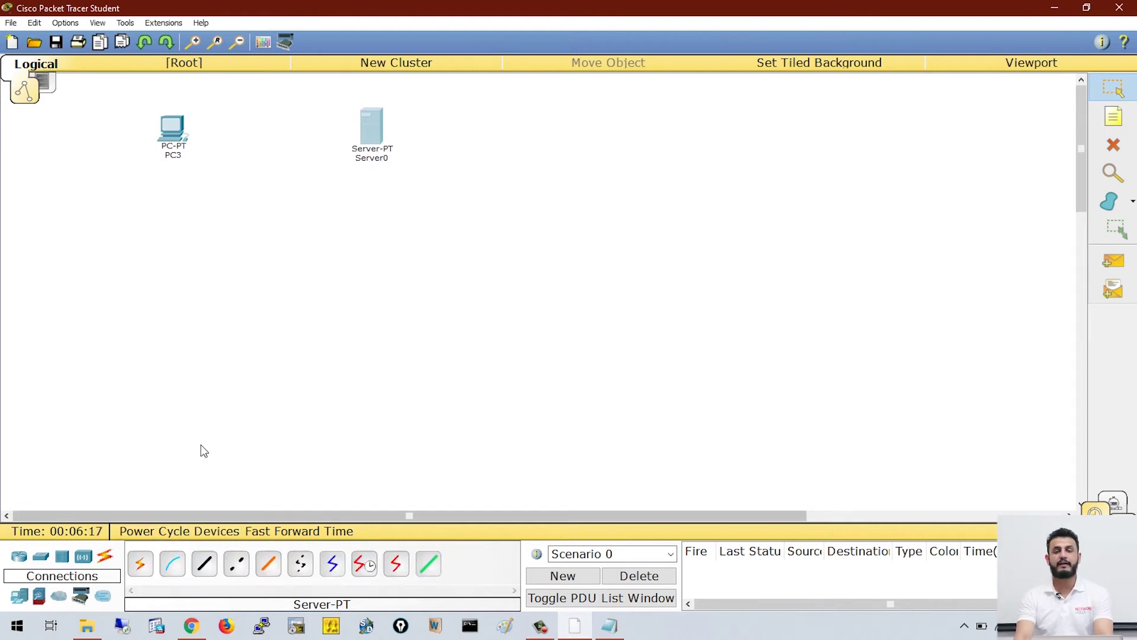
pyautogui.click(142, 565)
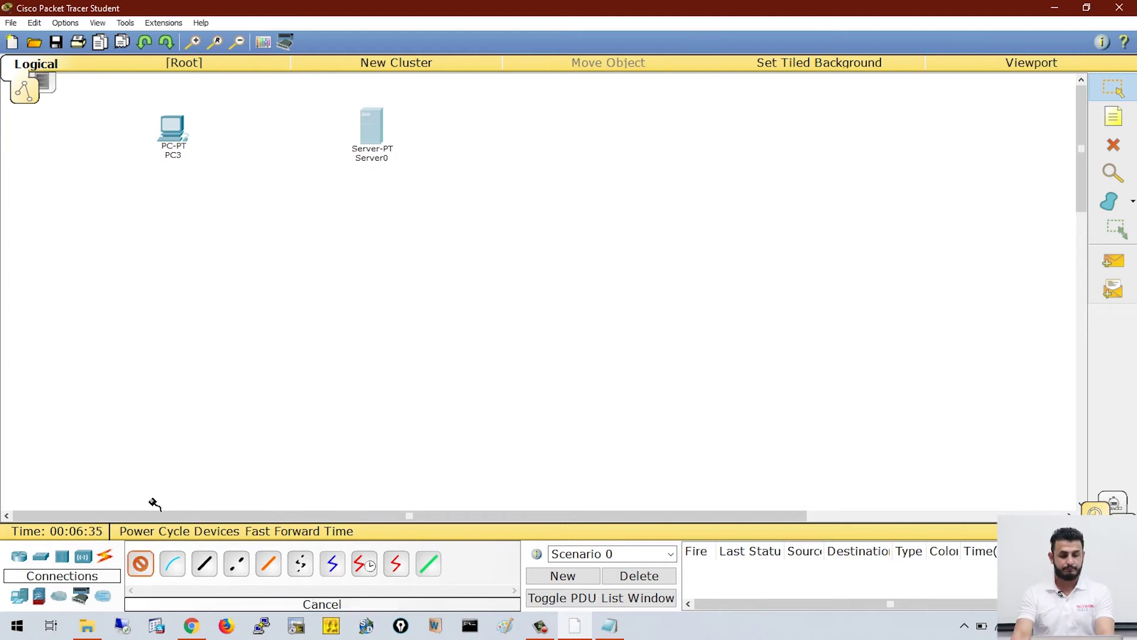
pyautogui.click(175, 130)
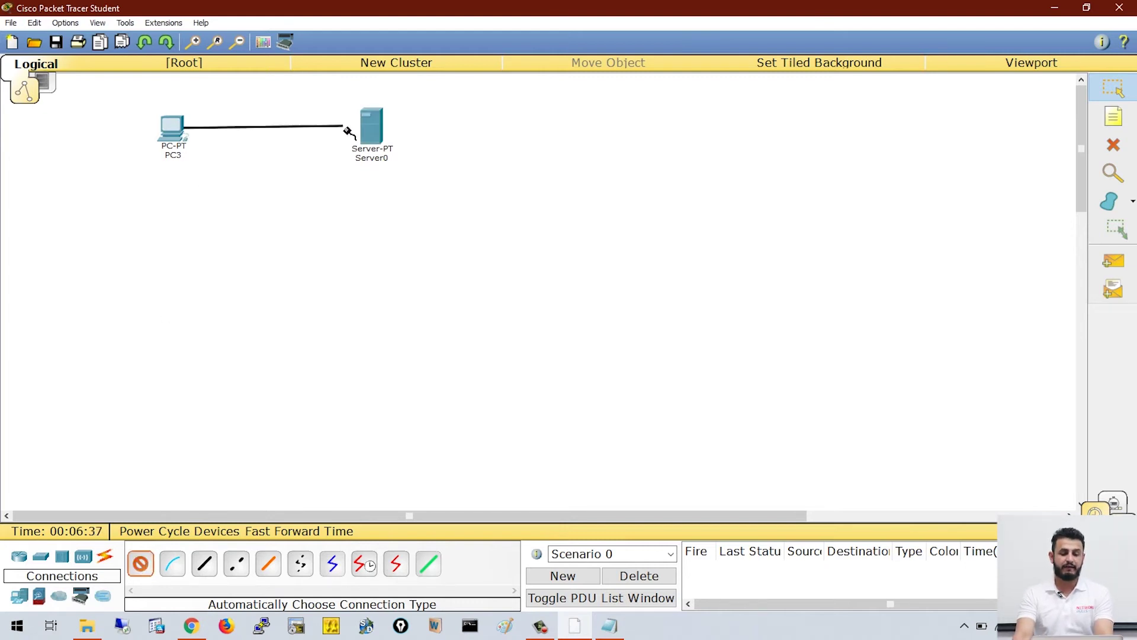
pyautogui.click(371, 124)
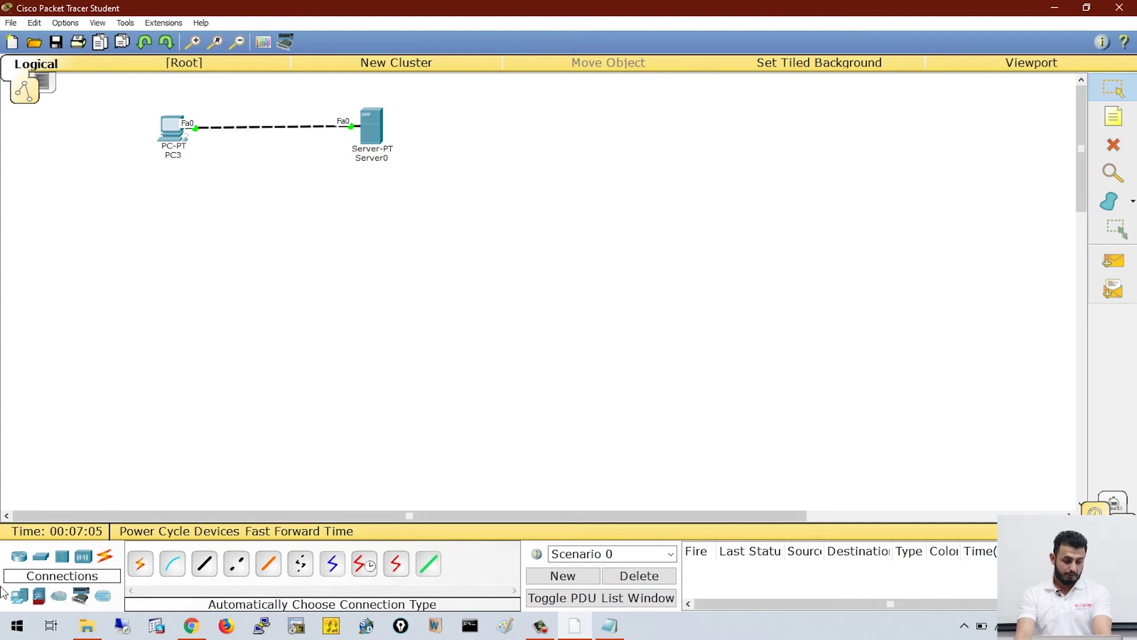
# - Place PC4 below PC3 and a 2950-24 switch, Switch1, to its right
pyautogui.click(20, 596)
pyautogui.click(140, 563)
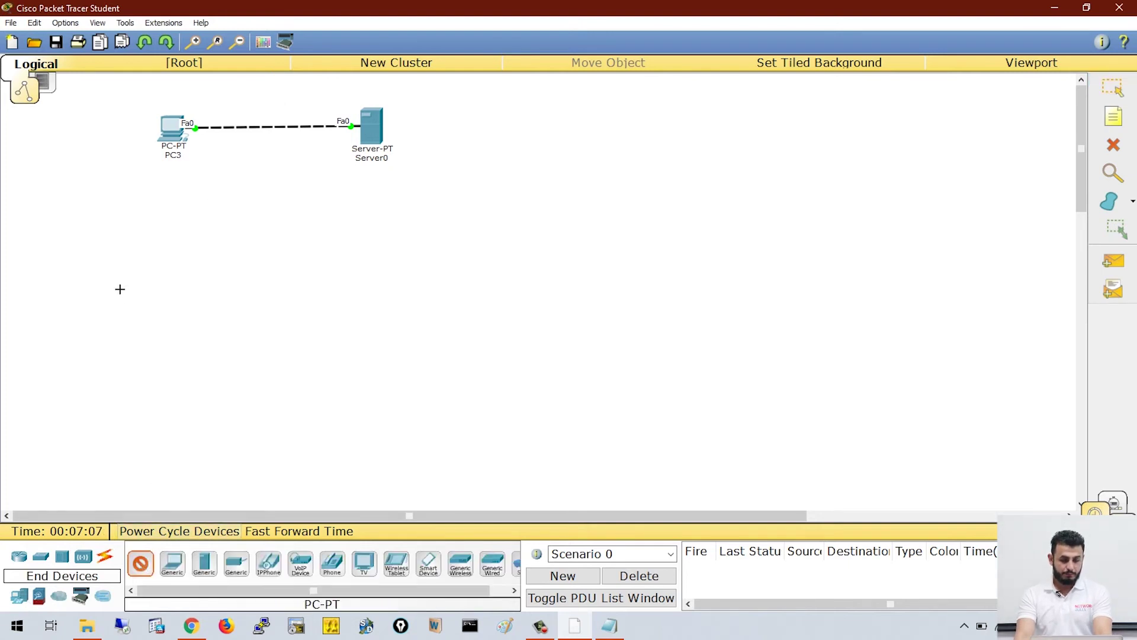
pyautogui.click(87, 231)
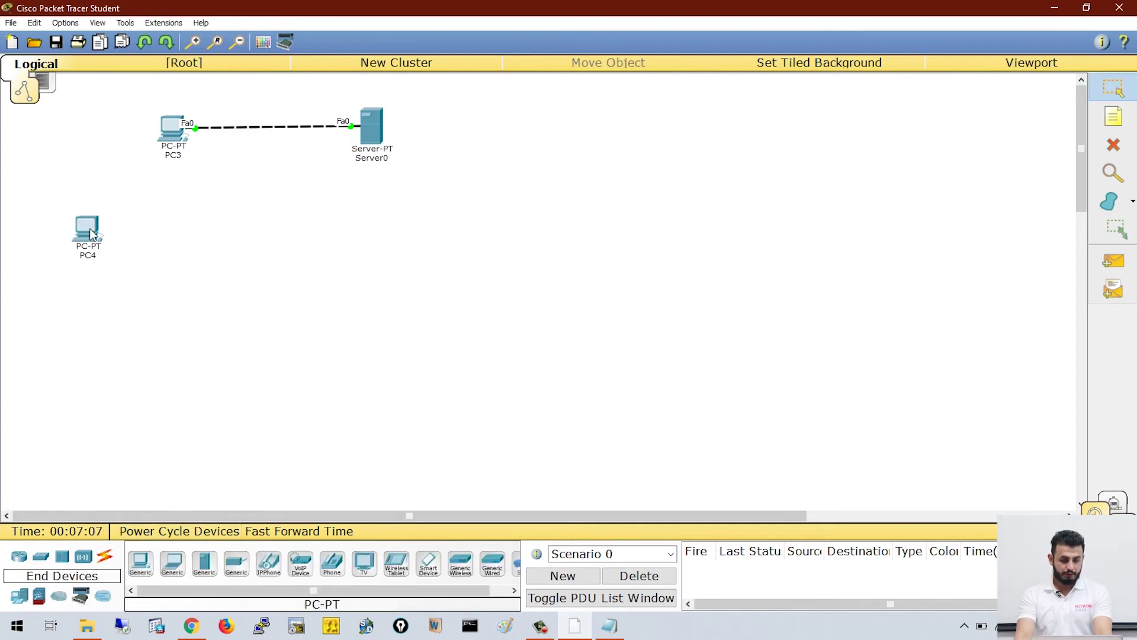
pyautogui.click(45, 560)
pyautogui.click(167, 567)
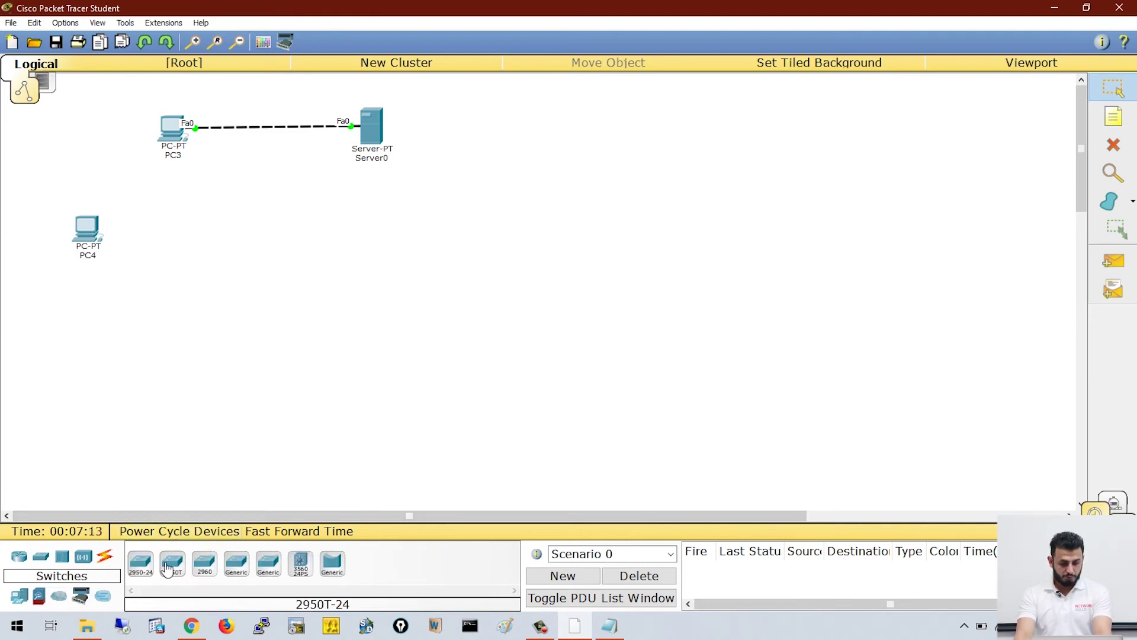
pyautogui.click(141, 565)
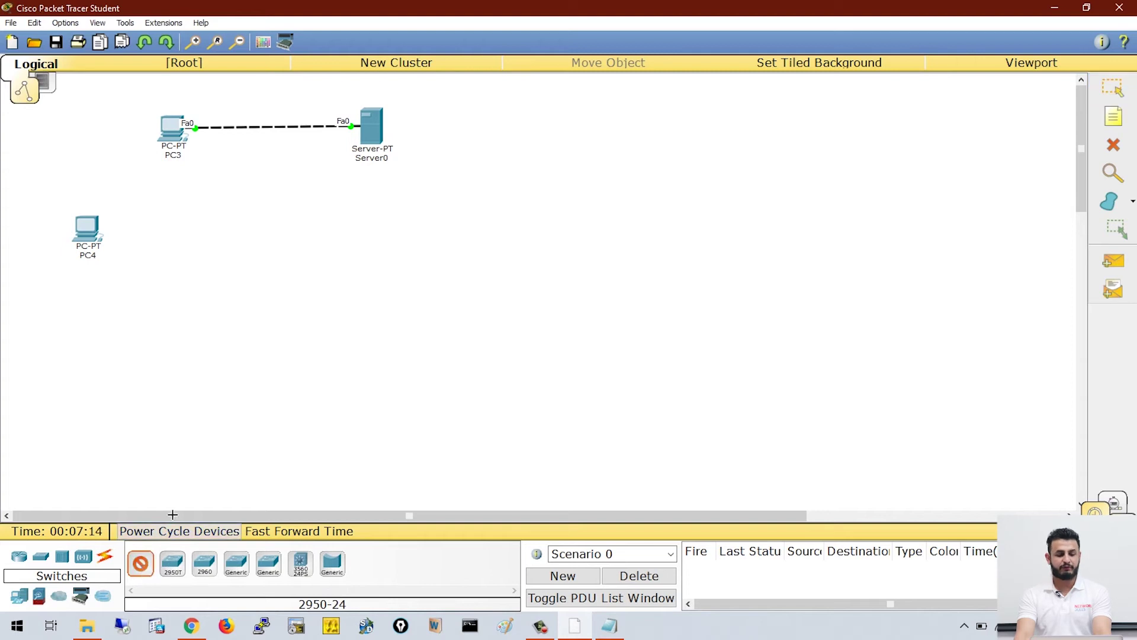
pyautogui.click(222, 237)
pyautogui.moveTo(223, 238); pyautogui.dragTo(252, 239)
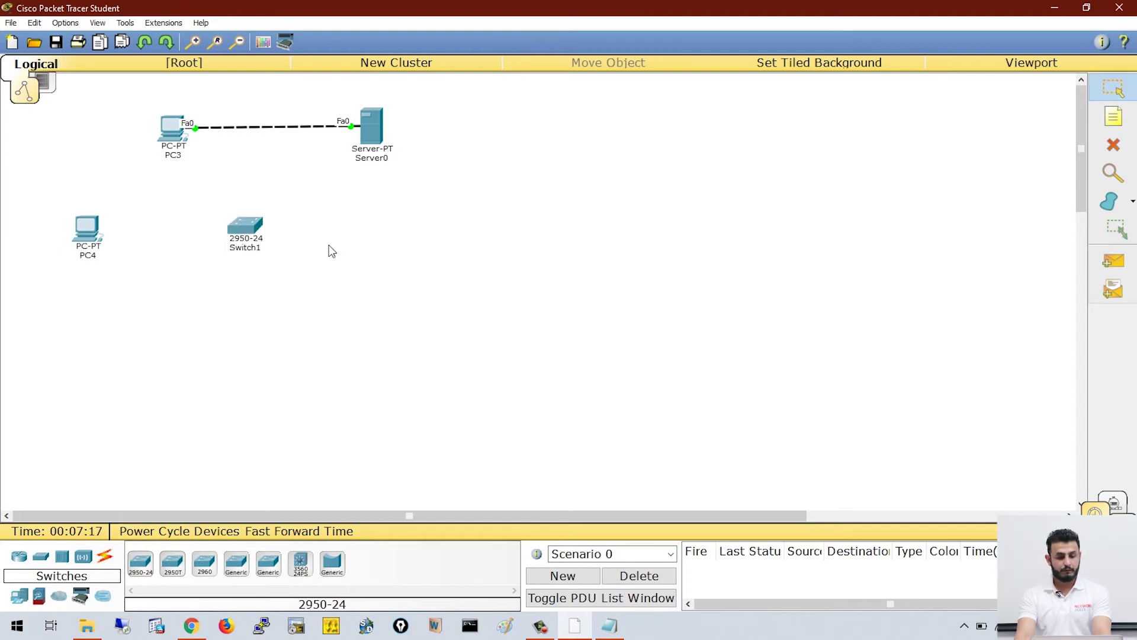
# - Place a generic Router-PT, Router0, to the right of Switch1
pyautogui.click(19, 557)
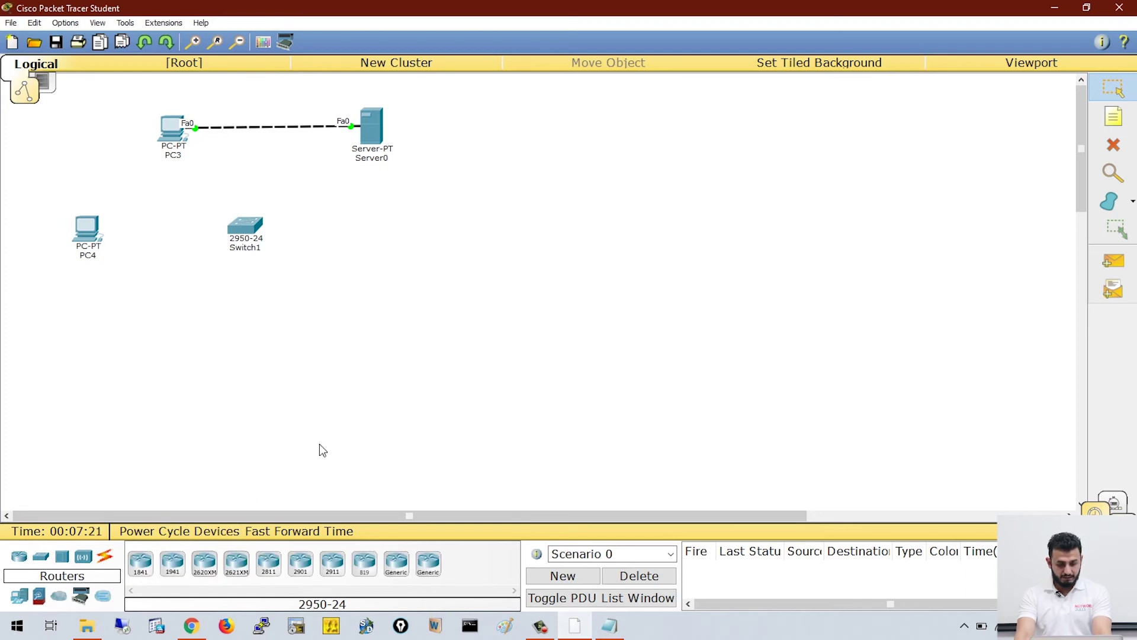
pyautogui.click(400, 568)
pyautogui.click(416, 232)
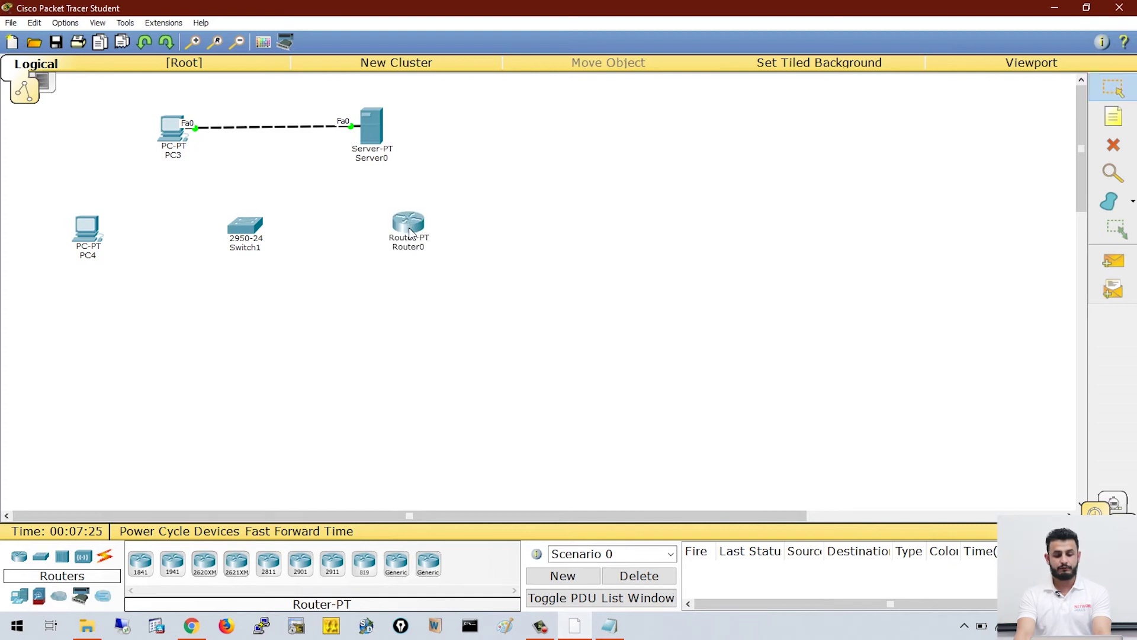
pyautogui.moveTo(416, 232); pyautogui.dragTo(433, 232)
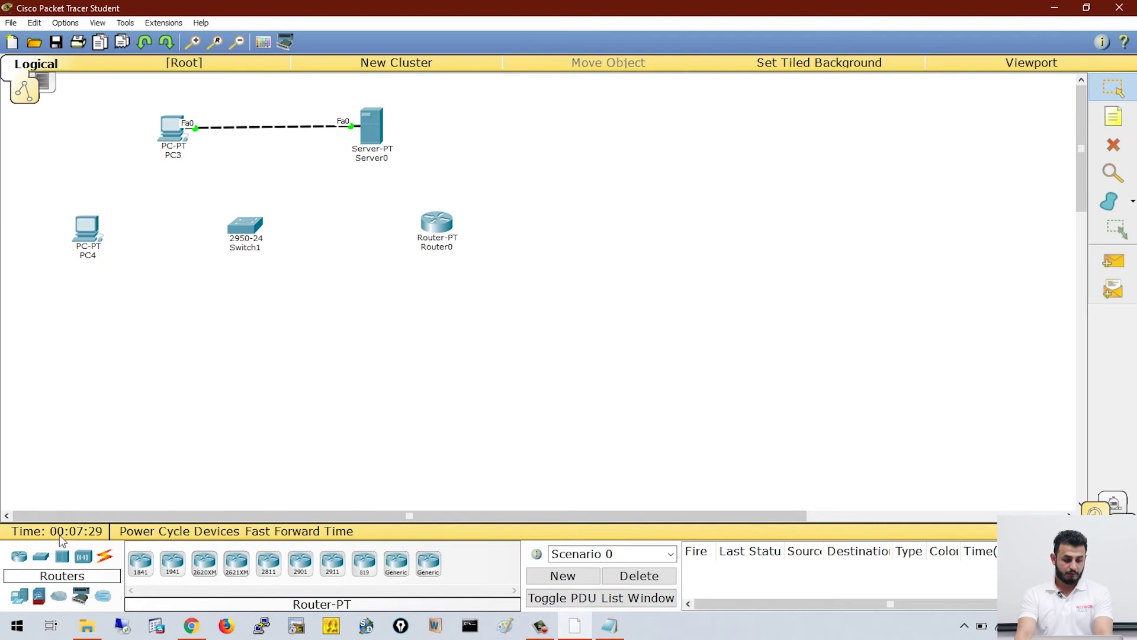
# - Cable PC4 to Switch1 Fa0/1, and Switch1 Fa0/2 to Router0 Fa0/0
pyautogui.click(106, 558)
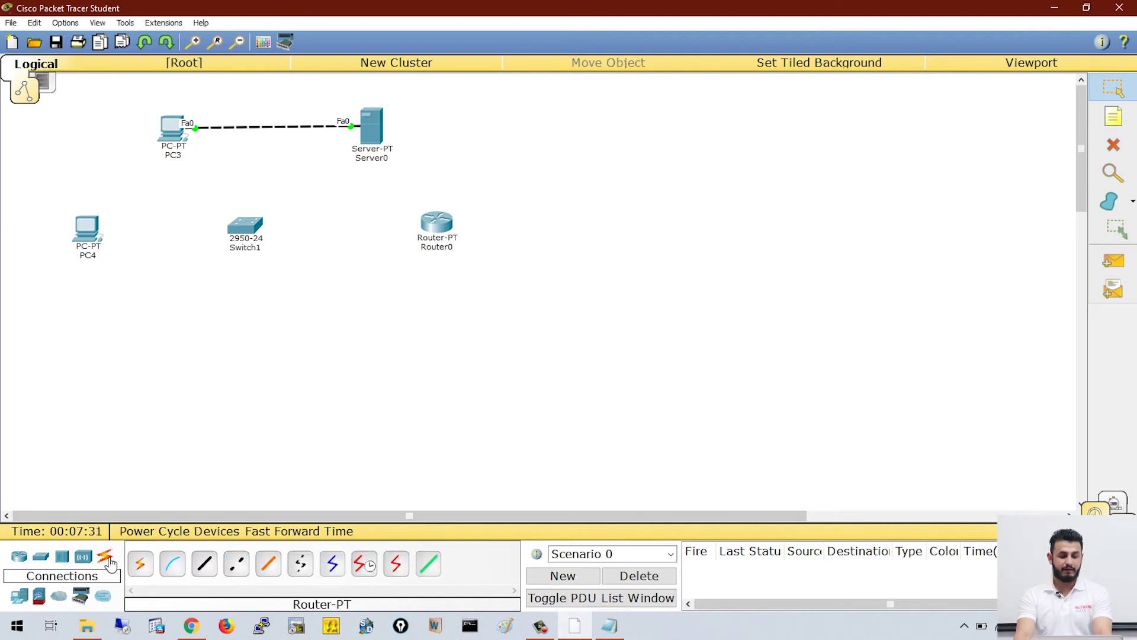
pyautogui.click(141, 565)
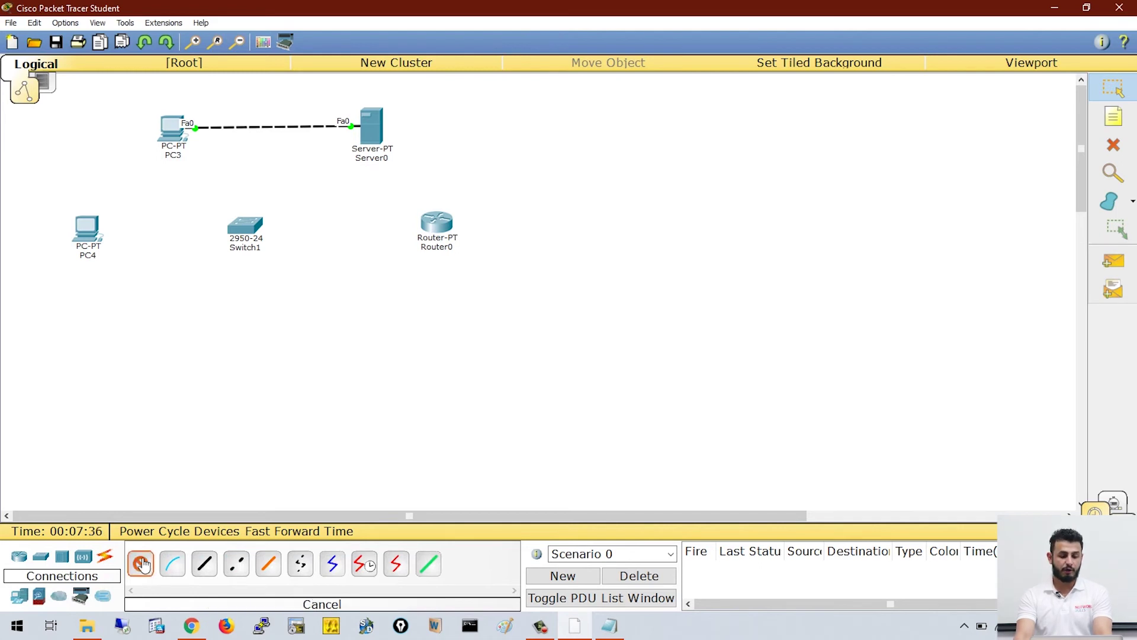
pyautogui.click(93, 230)
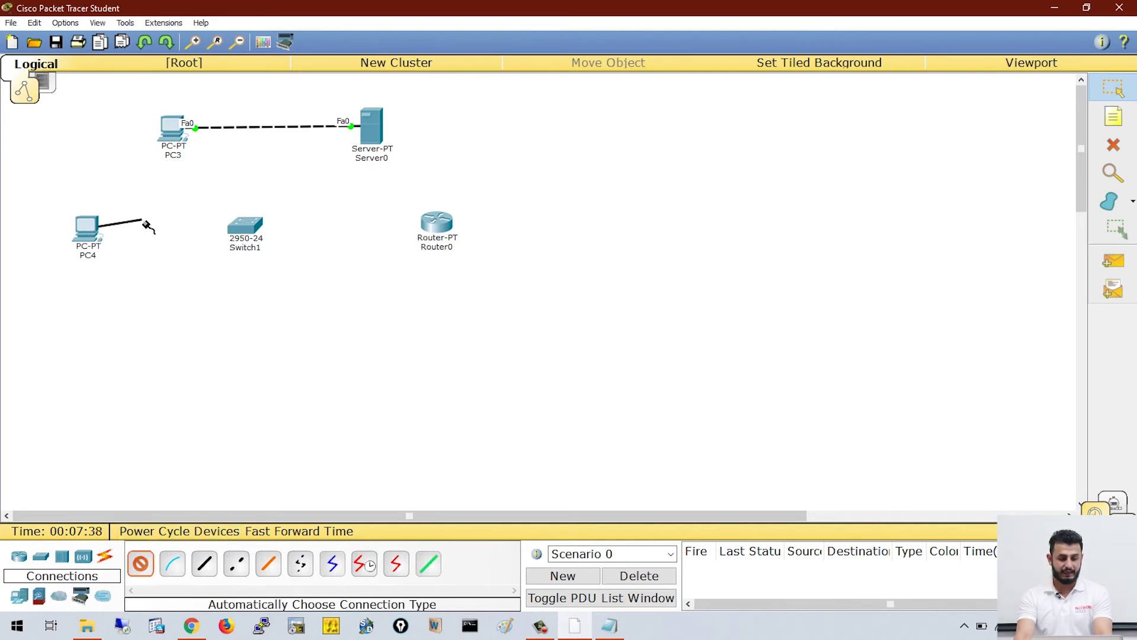
pyautogui.click(245, 225)
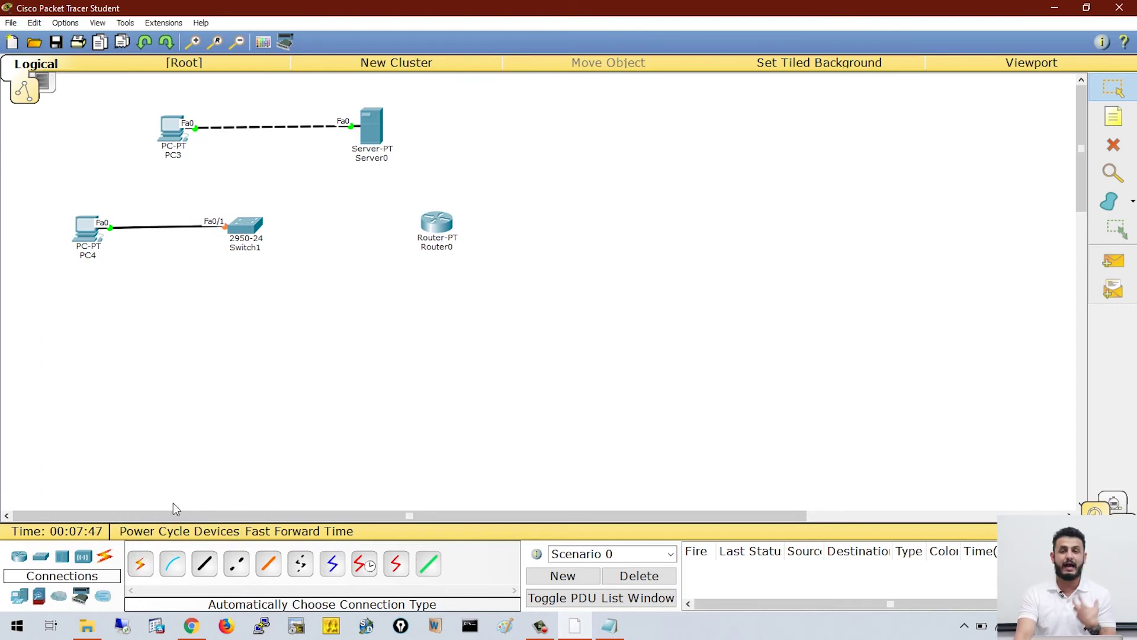
pyautogui.click(148, 561)
pyautogui.click(249, 228)
pyautogui.click(435, 224)
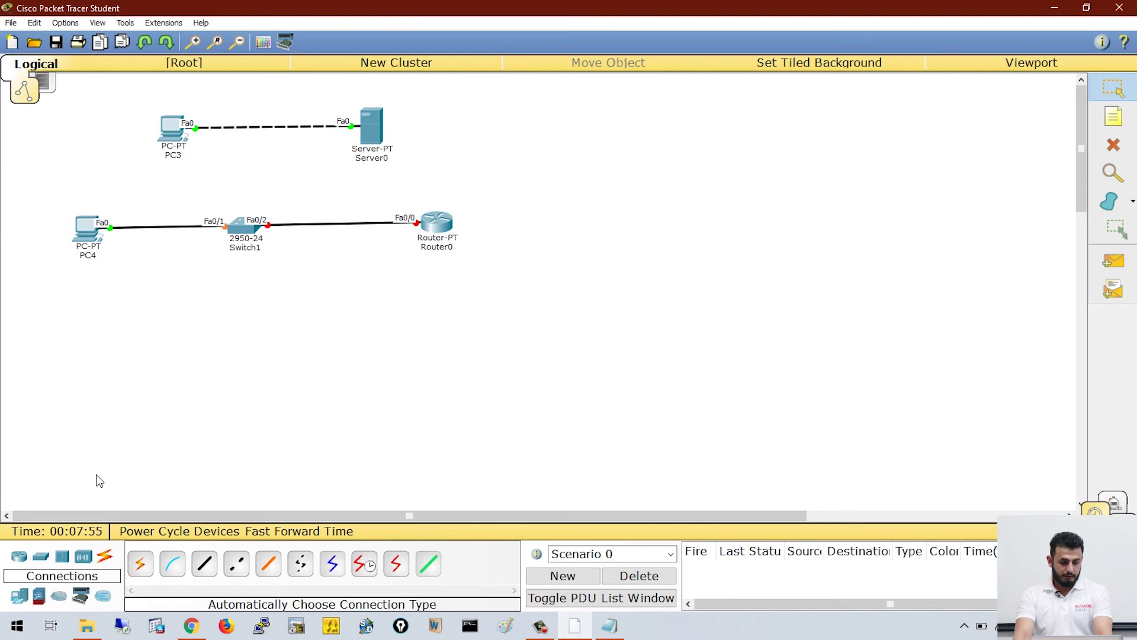
# - Place PC5, a 2950-24 Switch2 and a Router-PT Router1 in a row below the first chain
pyautogui.click(19, 595)
pyautogui.click(173, 564)
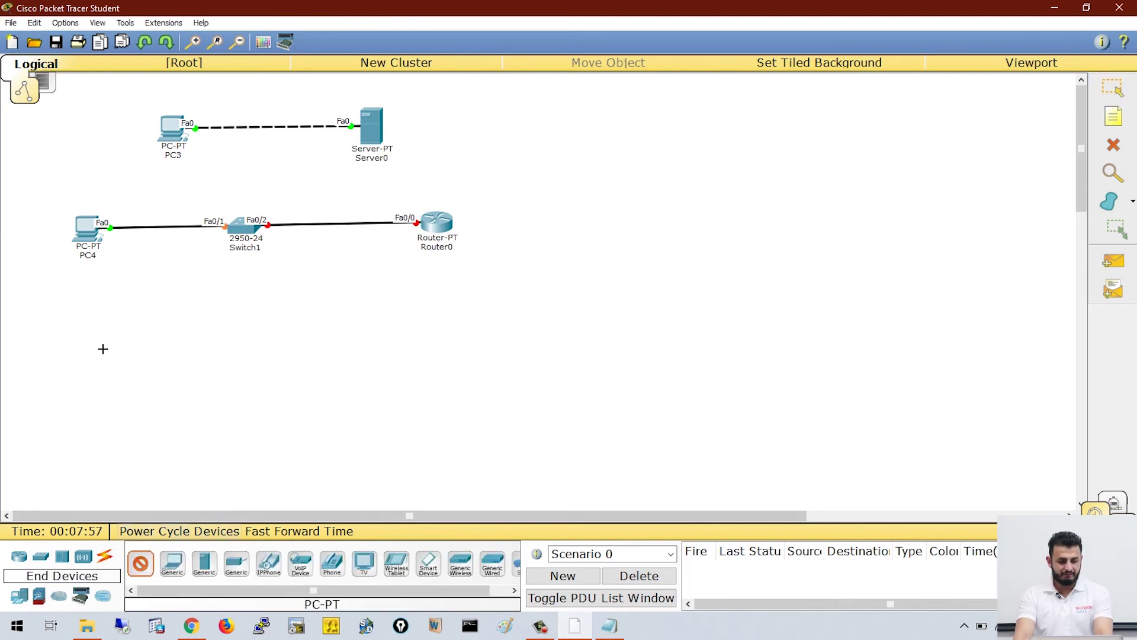
pyautogui.click(103, 349)
pyautogui.click(49, 559)
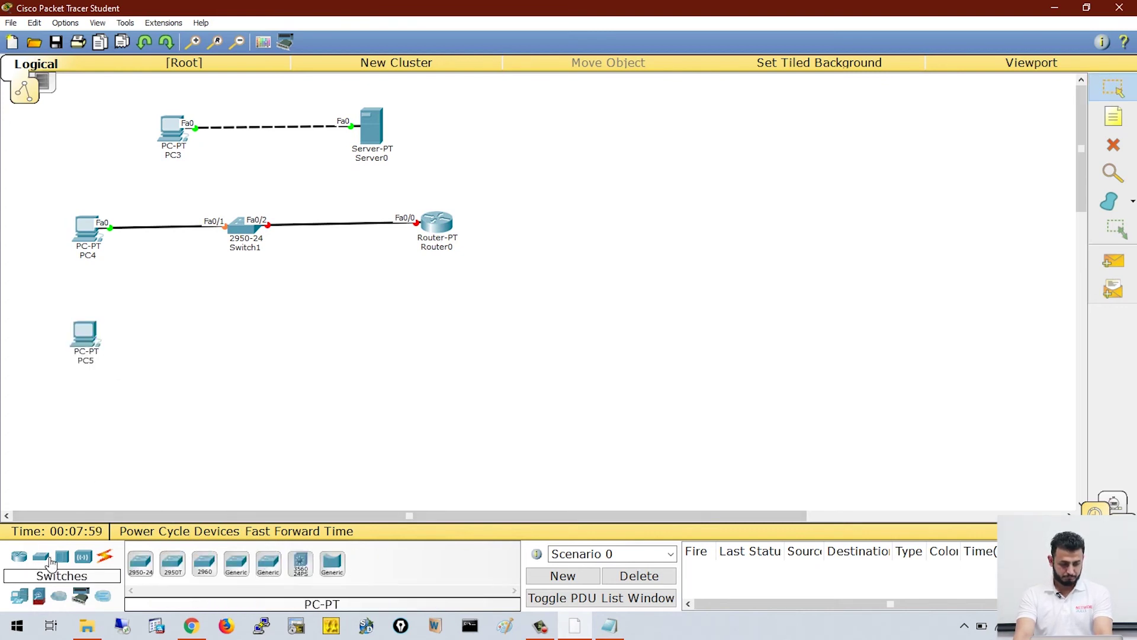
pyautogui.click(143, 572)
pyautogui.click(236, 343)
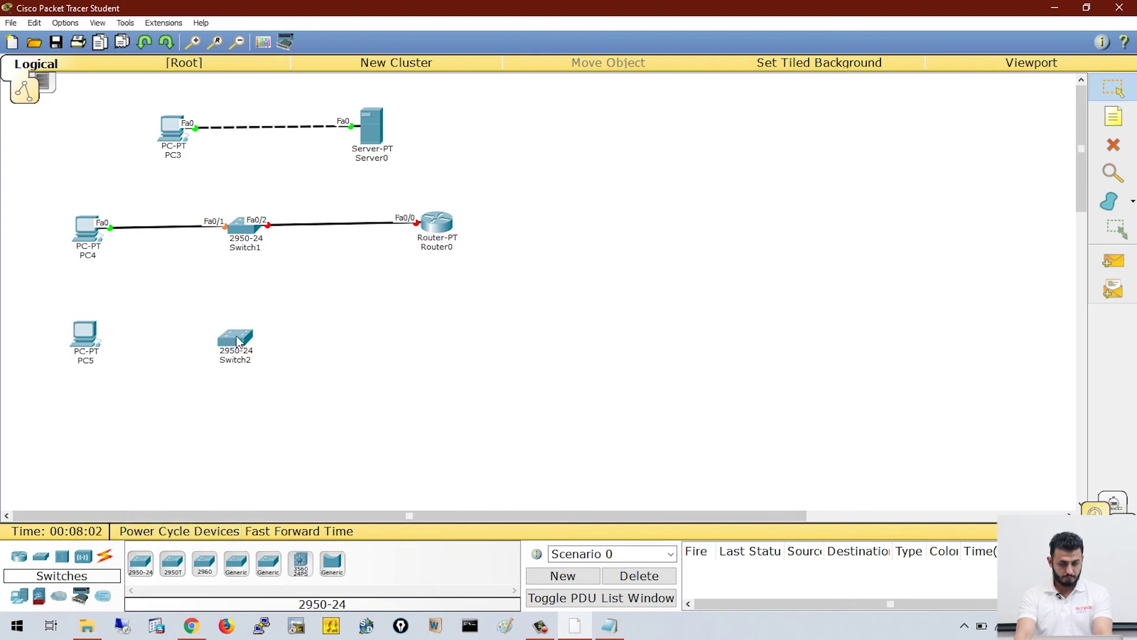
pyautogui.click(21, 559)
pyautogui.click(396, 563)
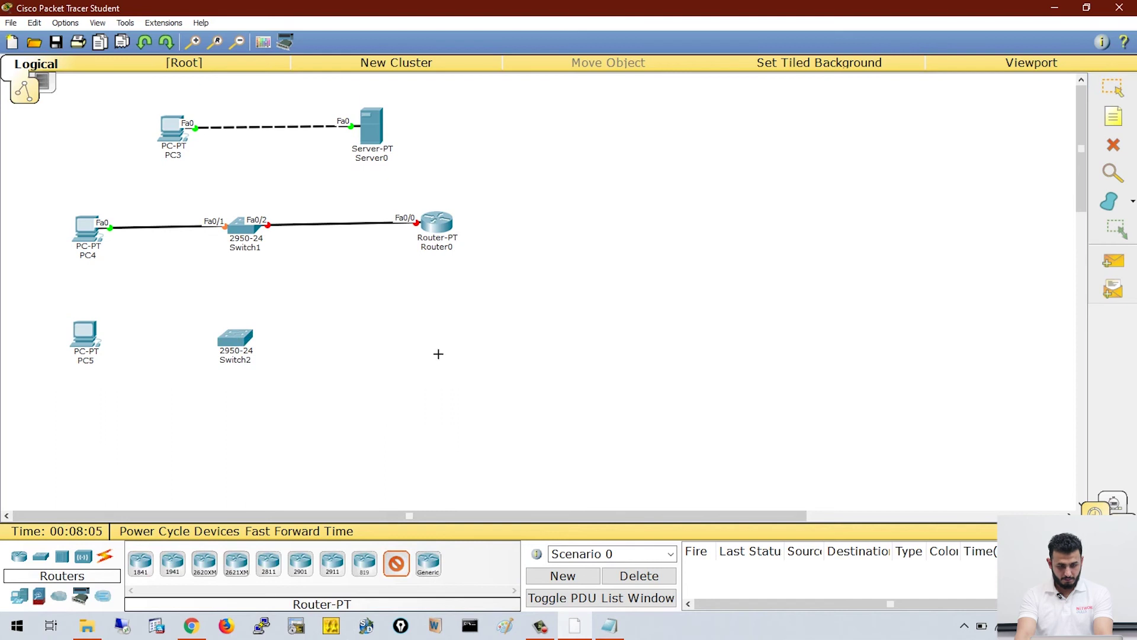
pyautogui.click(430, 329)
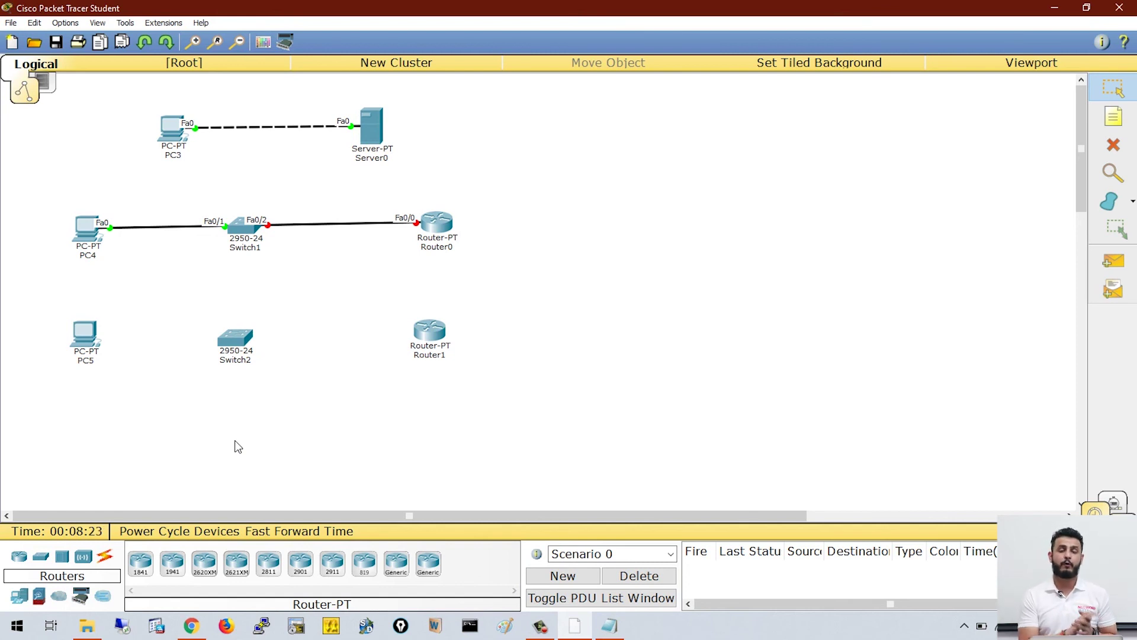
# - Cable PC5 to Switch2 Fa0/1, and Switch2 Fa0/2 to Router1 Fa0/0
pyautogui.click(112, 564)
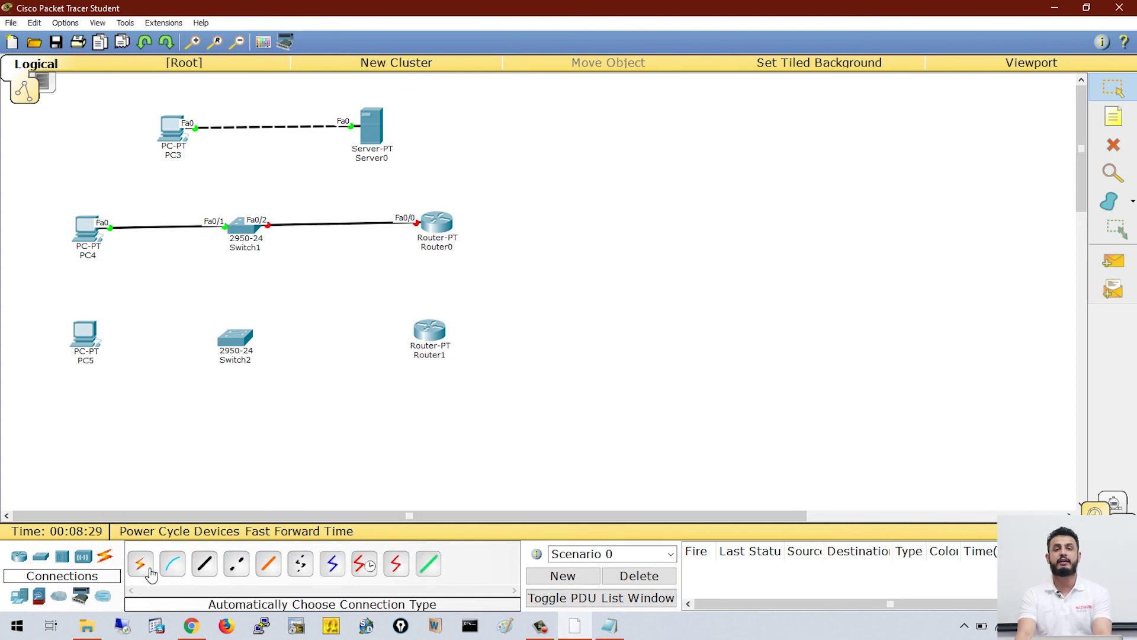
pyautogui.click(149, 563)
pyautogui.click(148, 564)
pyautogui.click(86, 335)
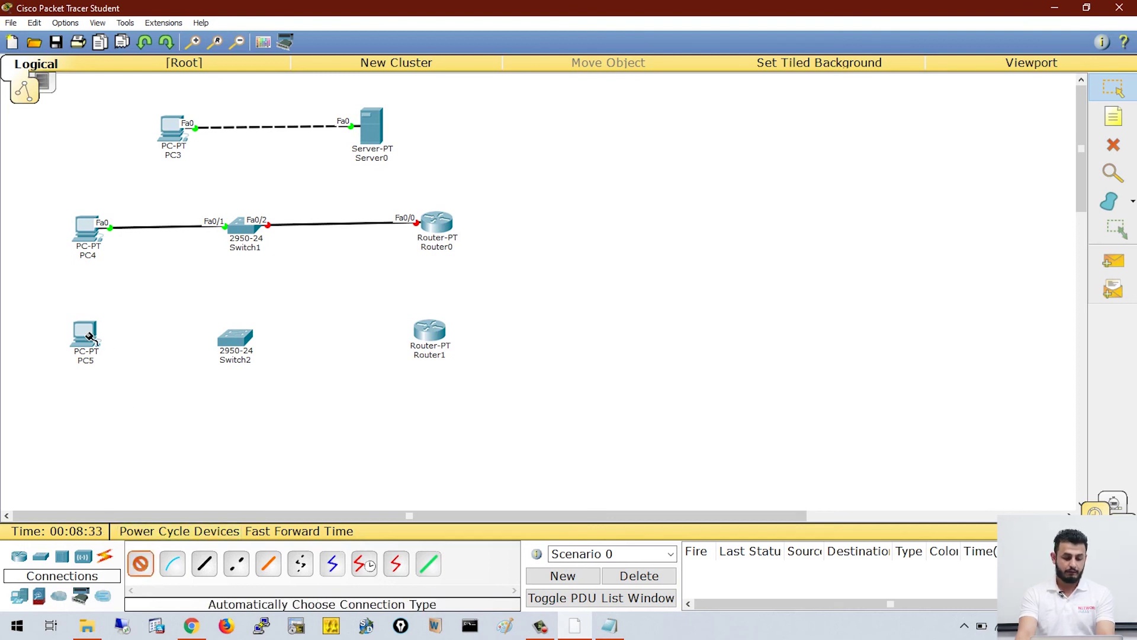
pyautogui.click(235, 337)
pyautogui.click(236, 336)
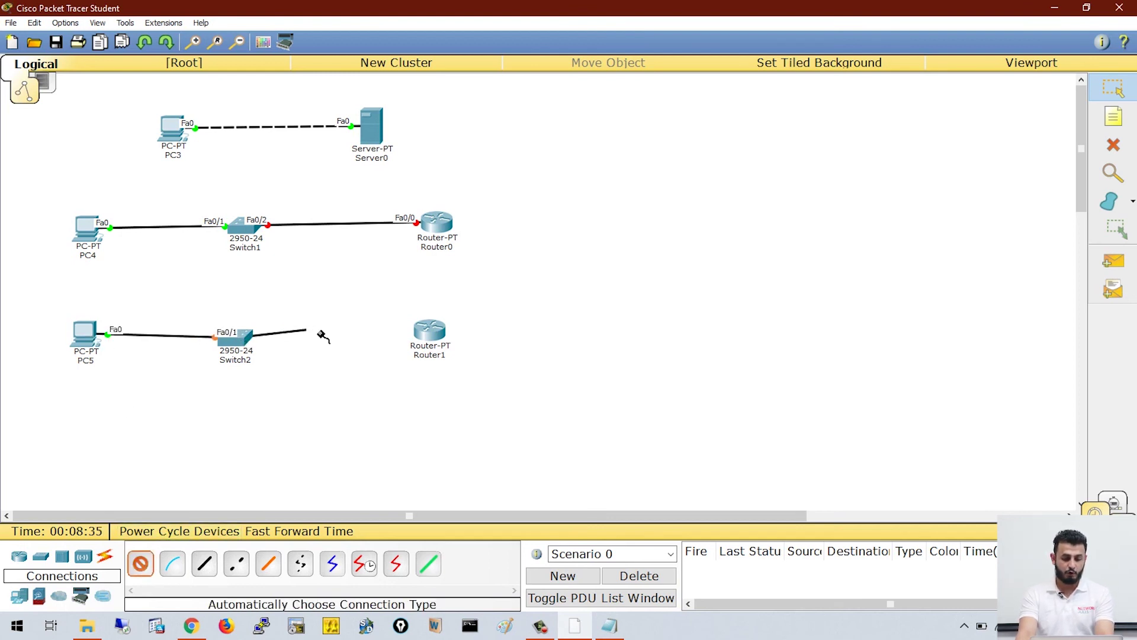
pyautogui.click(430, 331)
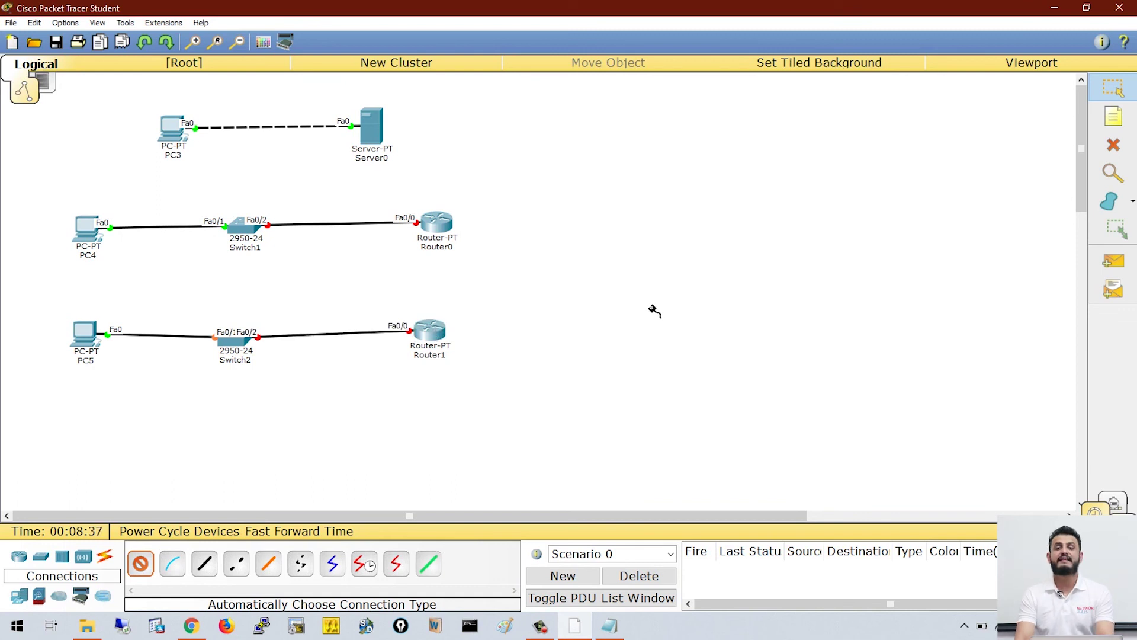